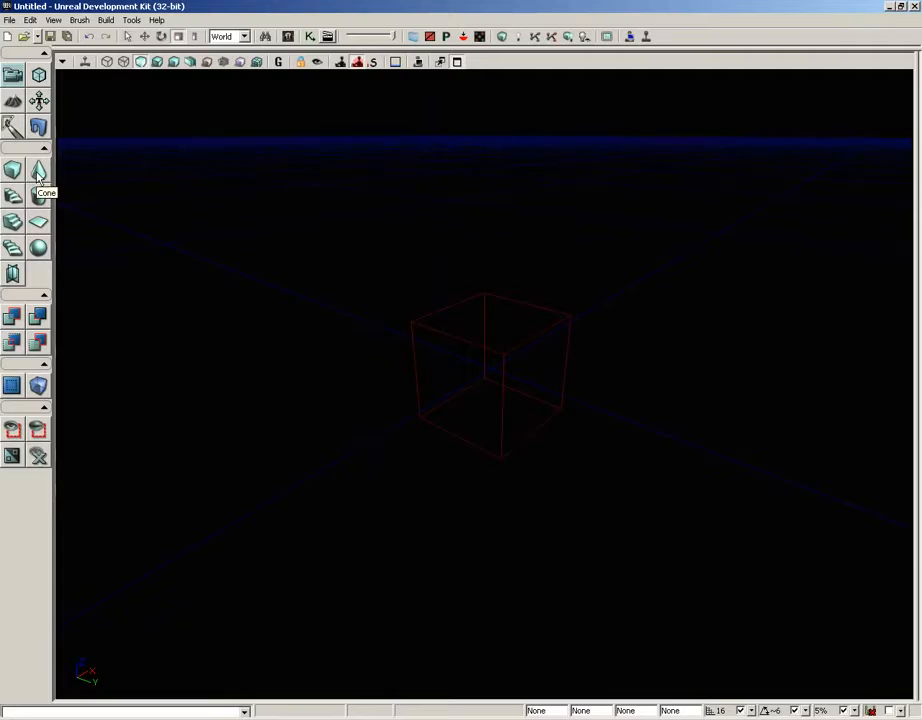
# Preview the Cone, Cylinder and Curved Staircase builder brush shapes, then return to the Cube.
pyautogui.click(38, 172)
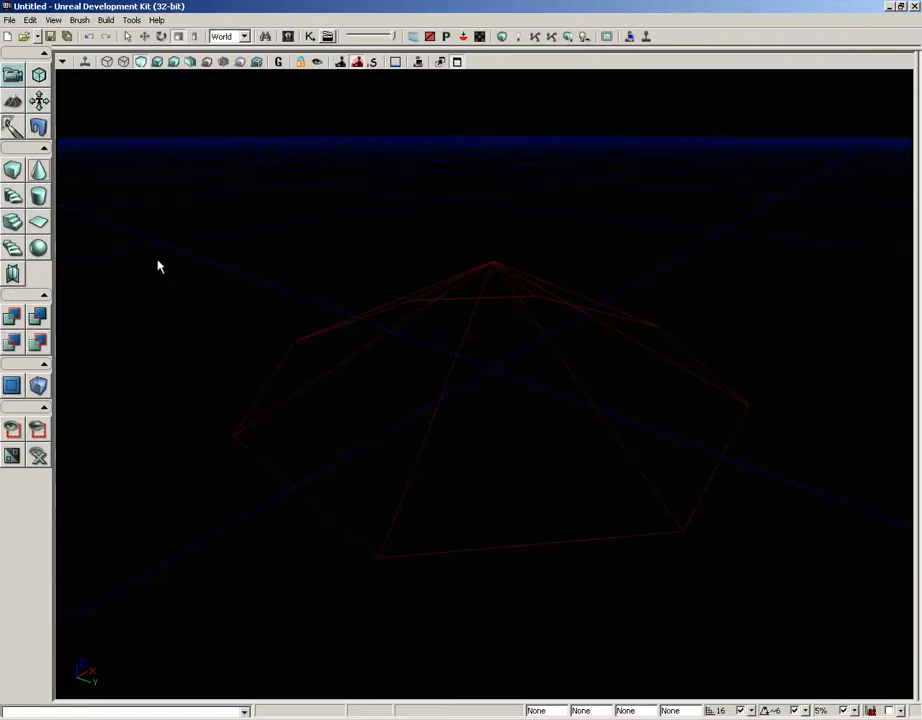
pyautogui.click(38, 197)
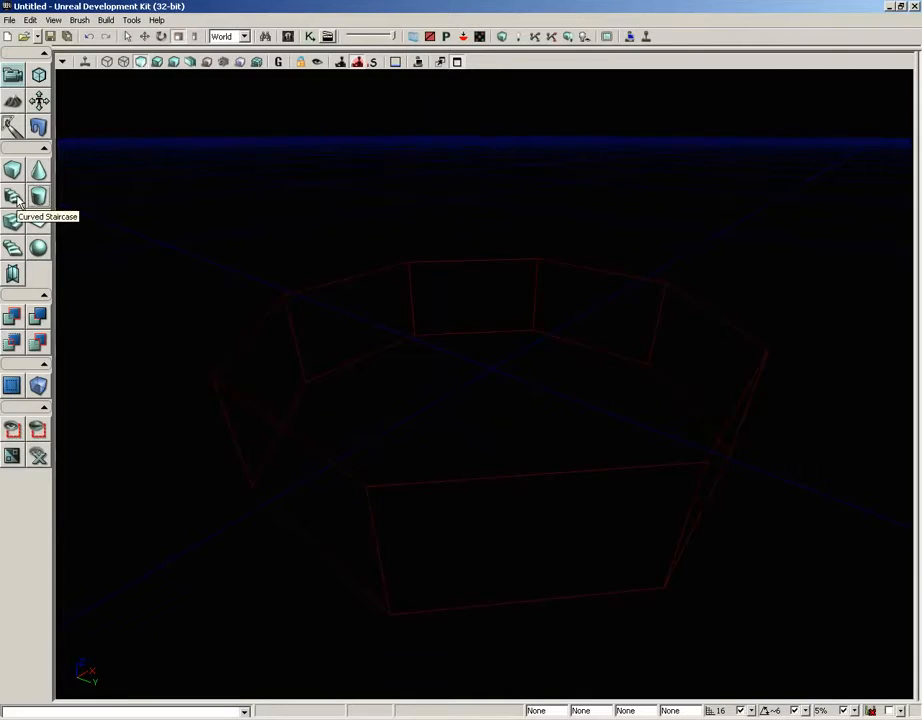
pyautogui.click(13, 198)
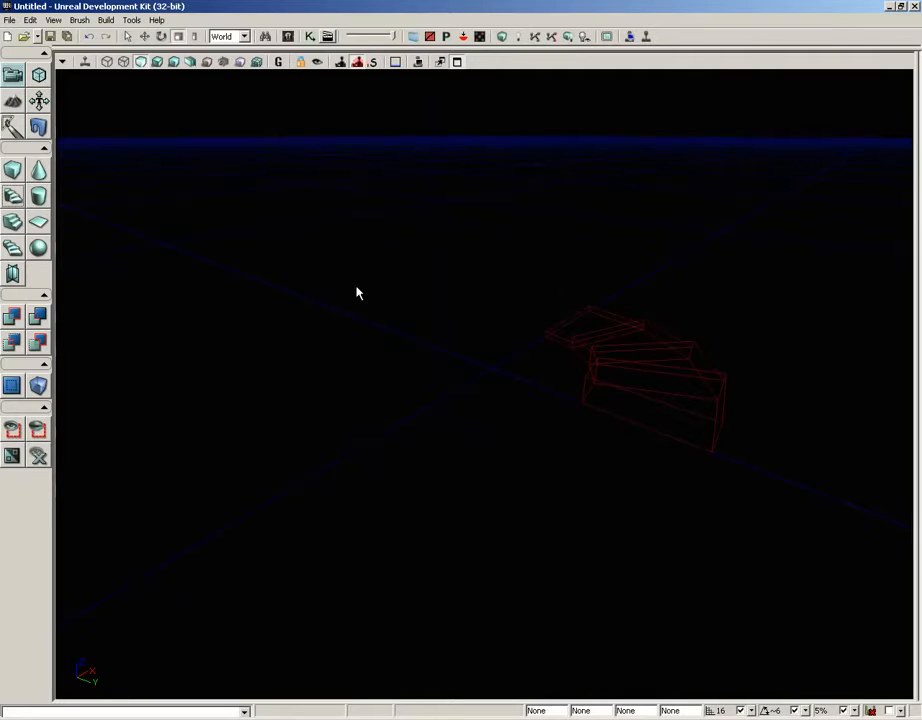
pyautogui.click(15, 174)
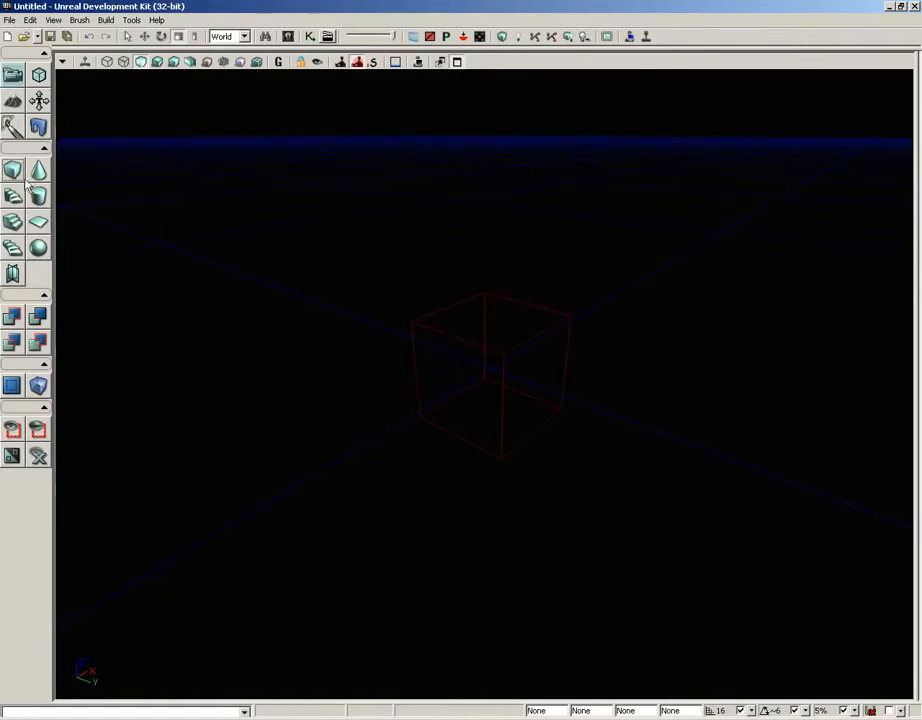
# Open the Cube's Brush Builder properties, toggle the Hollow option and close the dialog without building.
pyautogui.rightClick(15, 174)
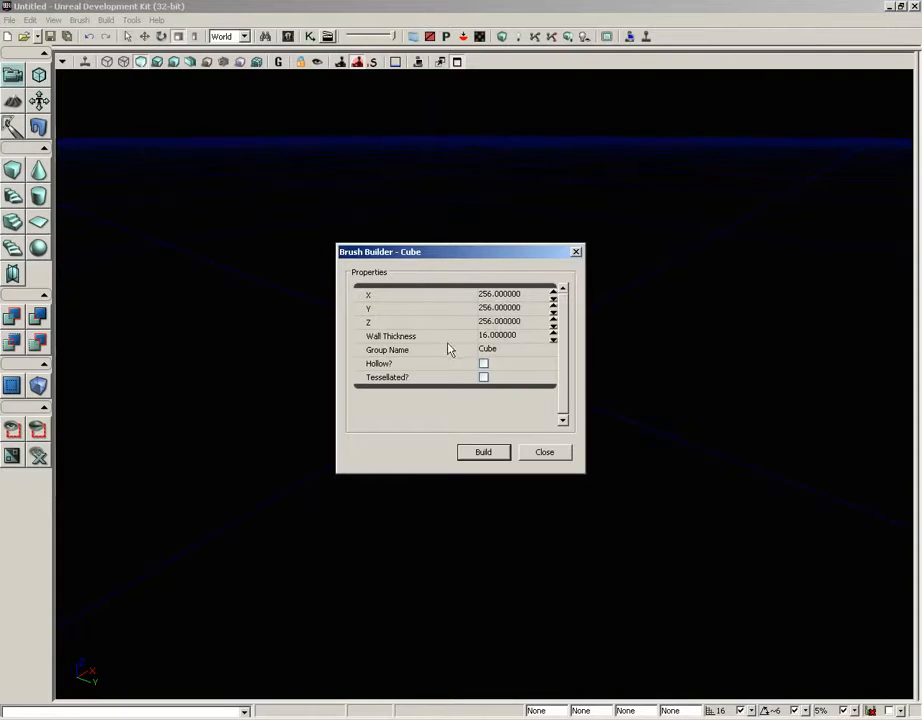
pyautogui.click(484, 365)
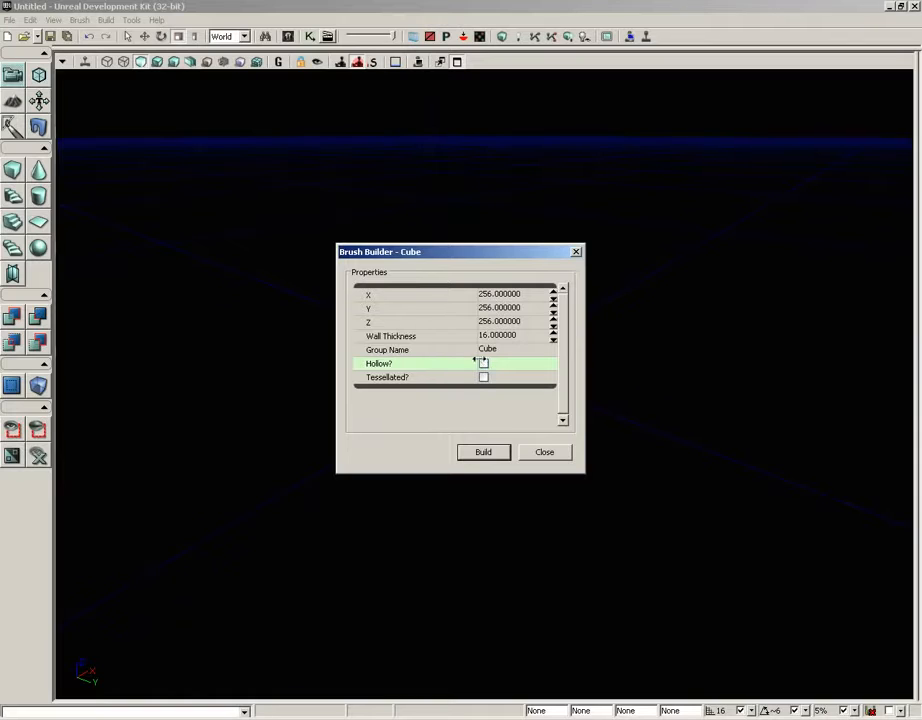
pyautogui.click(484, 363)
pyautogui.click(546, 453)
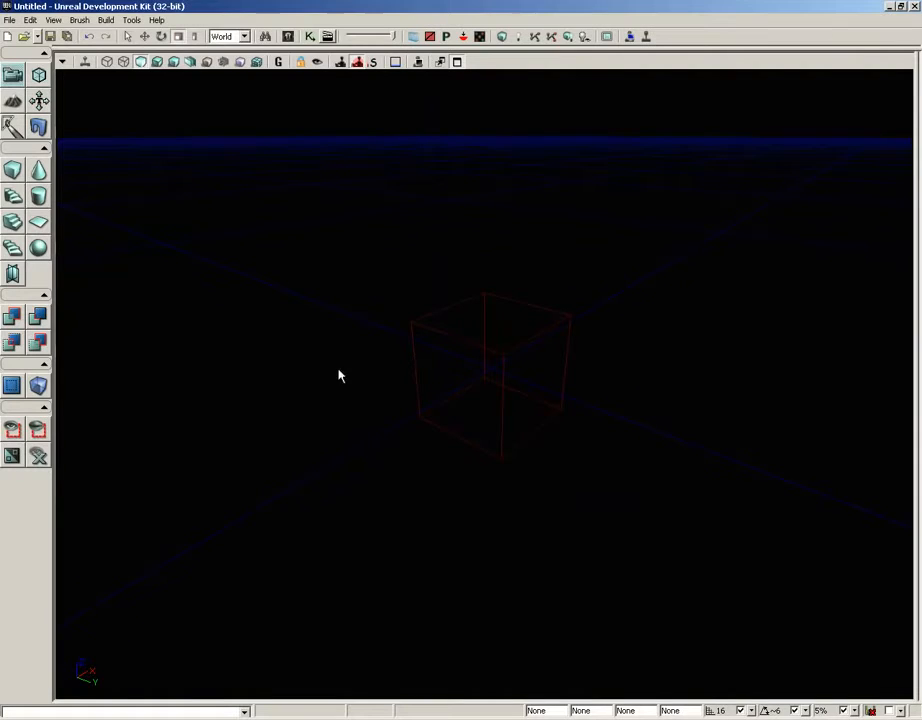
# Open the Cylinder's Brush Builder properties, toggle Hollow and close the dialog without building.
pyautogui.rightClick(39, 196)
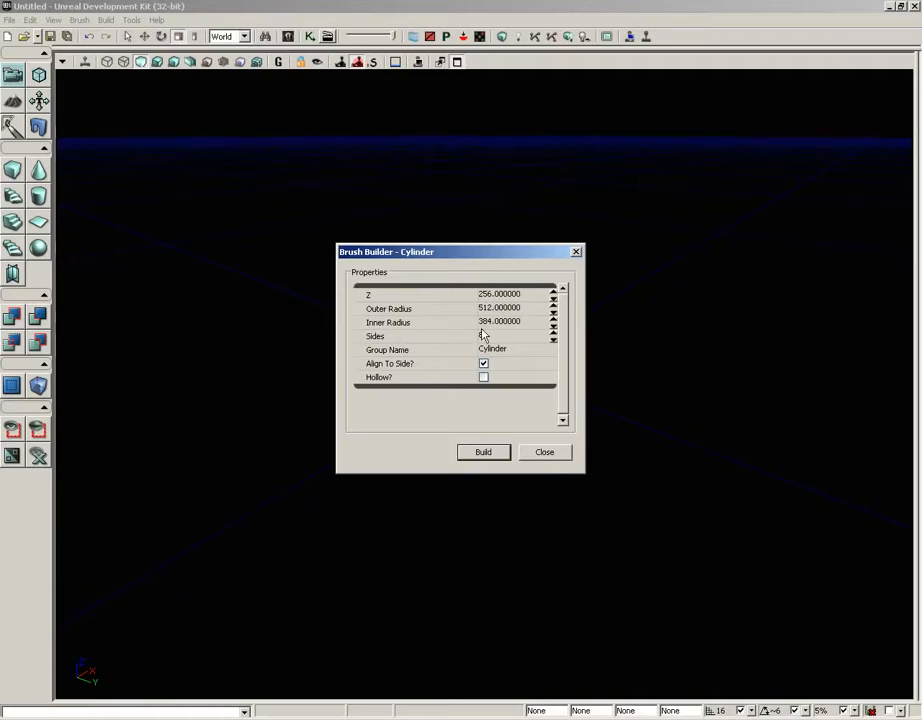
pyautogui.click(484, 381)
pyautogui.click(544, 452)
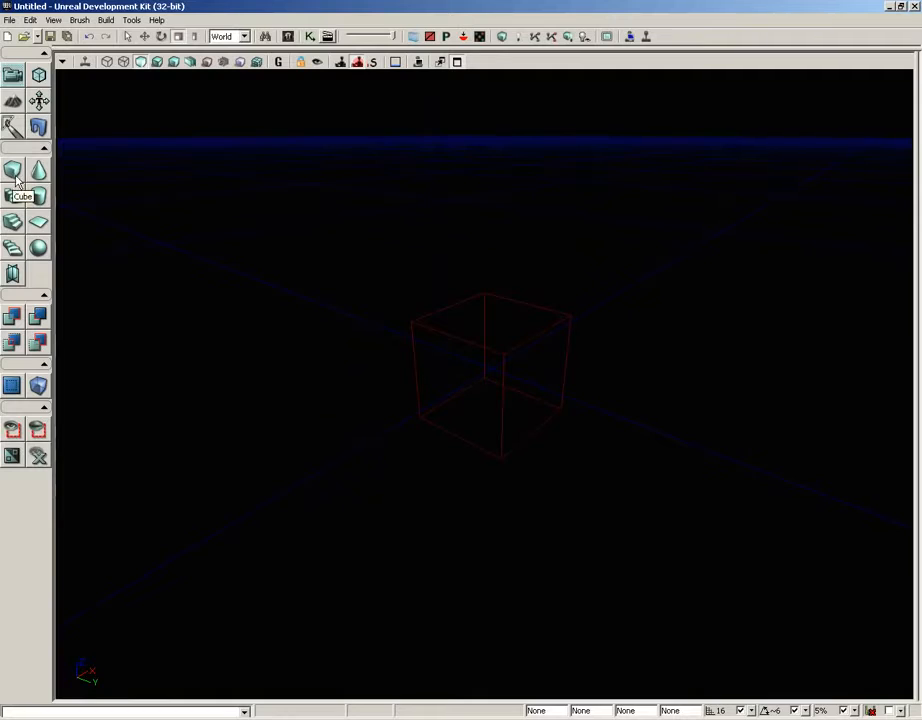
# Switch the builder brush to the Tetrahedron (Sphere) shape and select it.
pyautogui.click(38, 247)
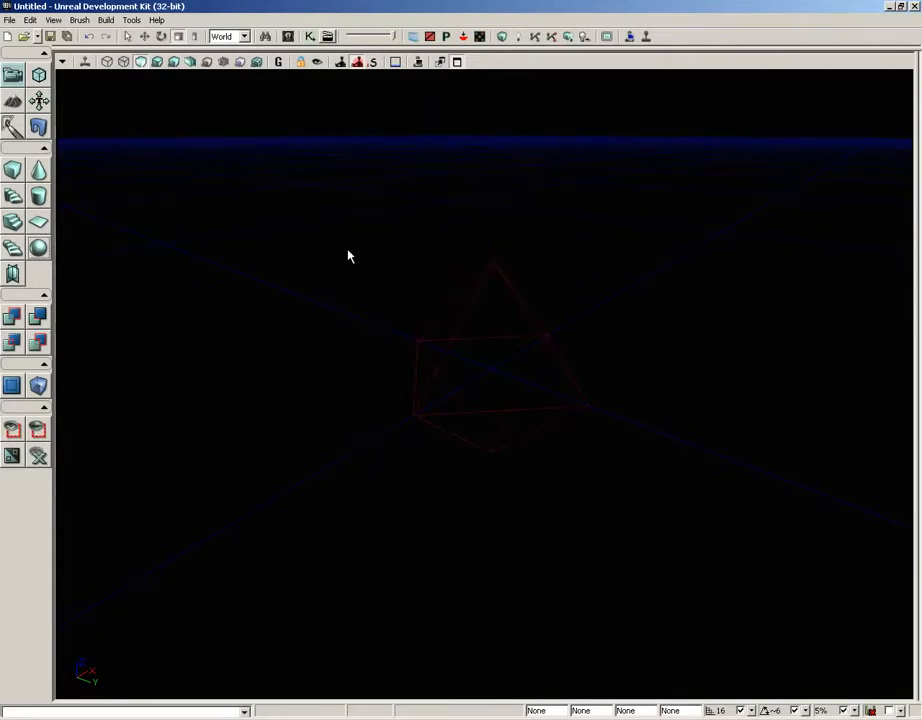
pyautogui.click(457, 329)
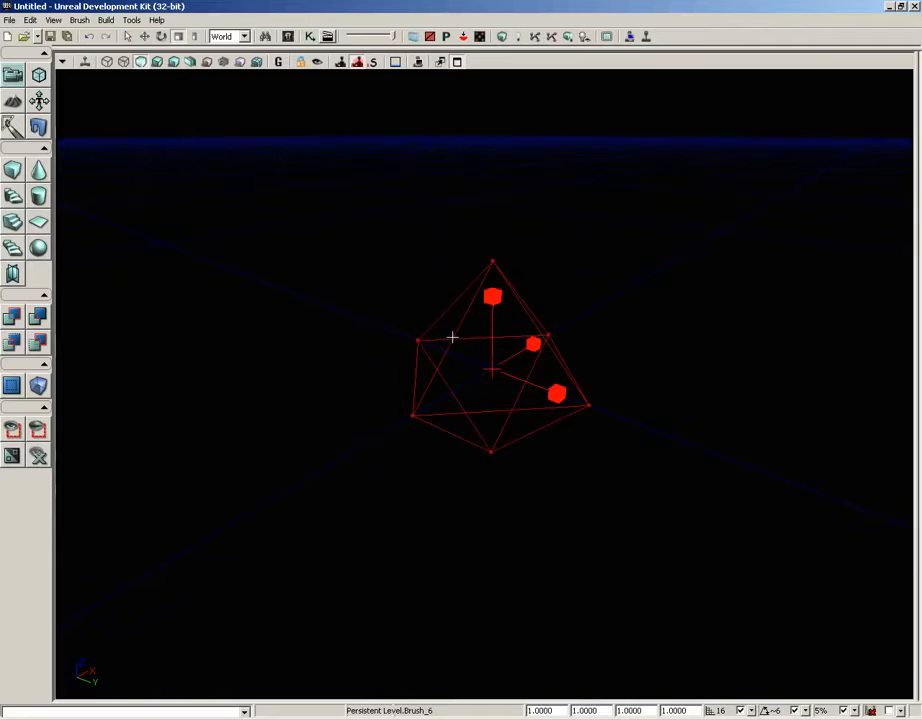
pyautogui.moveTo(448, 343)
pyautogui.mouseDown()
pyautogui.moveTo(277, 336)
pyautogui.moveTo(191, 284)
pyautogui.moveTo(138, 230)
pyautogui.moveTo(64, 206)
pyautogui.moveTo(57, 259)
pyautogui.moveTo(323, 315)
pyautogui.mouseUp()
# Set the Tetrahedron (Sphere) builder's Sphere Extrapolation to 4 and build the sphere brush.
pyautogui.rightClick(38, 247)
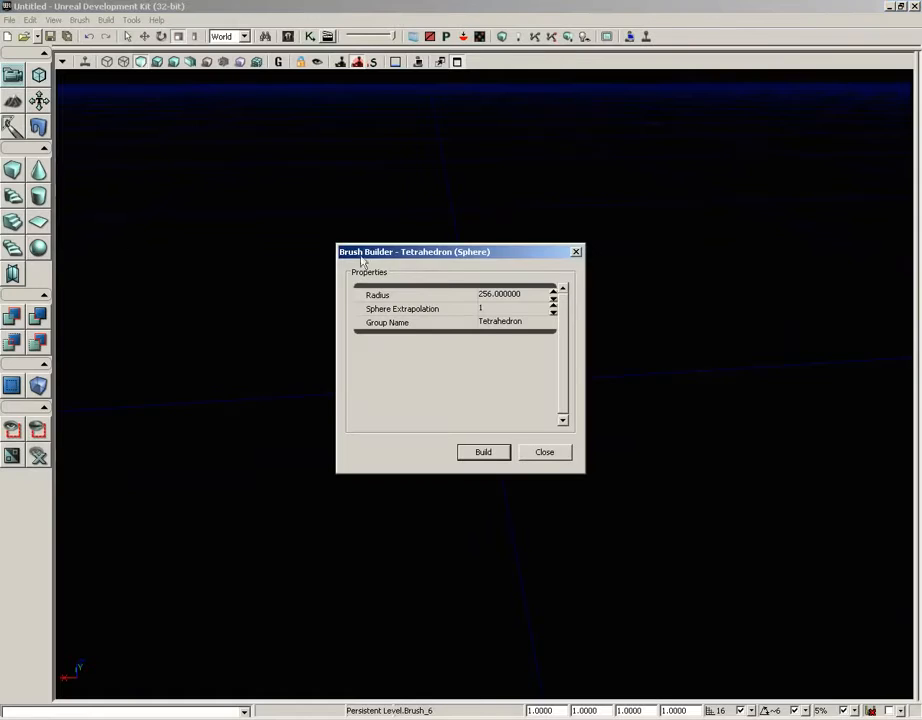
pyautogui.click(497, 313)
pyautogui.moveTo(483, 261); pyautogui.dragTo(701, 267)
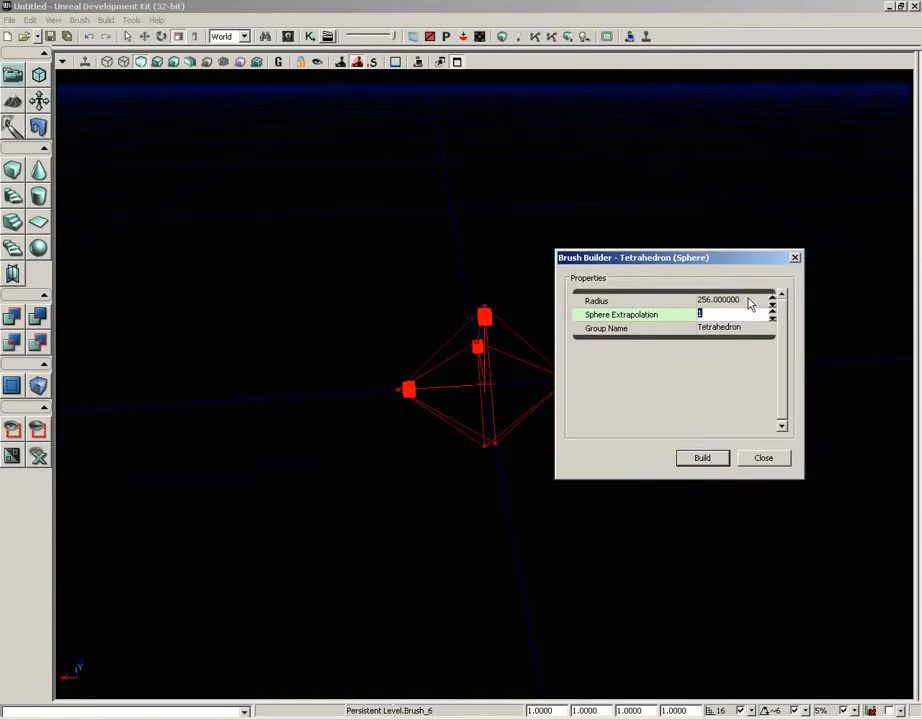
pyautogui.write('4')
pyautogui.click(716, 457)
# Switch the builder brush to a cube and then to the Curved Staircase shape.
pyautogui.moveTo(304, 418)
pyautogui.mouseDown()
pyautogui.moveTo(356, 381)
pyautogui.moveTo(253, 400)
pyautogui.moveTo(232, 422)
pyautogui.moveTo(318, 402)
pyautogui.moveTo(280, 362)
pyautogui.moveTo(220, 352)
pyautogui.moveTo(171, 360)
pyautogui.moveTo(231, 425)
pyautogui.mouseUp()
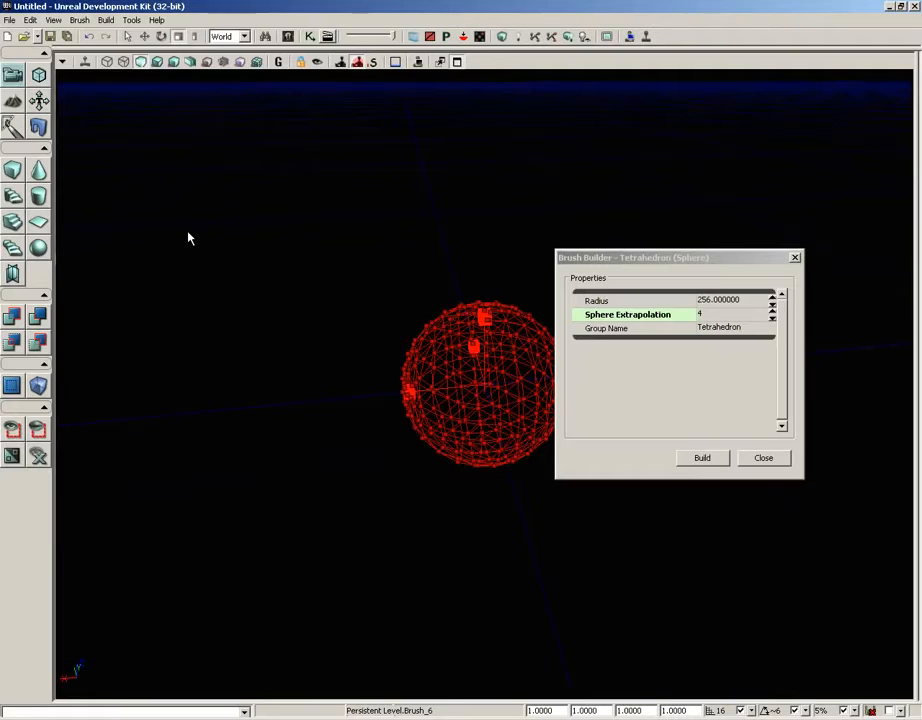
pyautogui.click(14, 172)
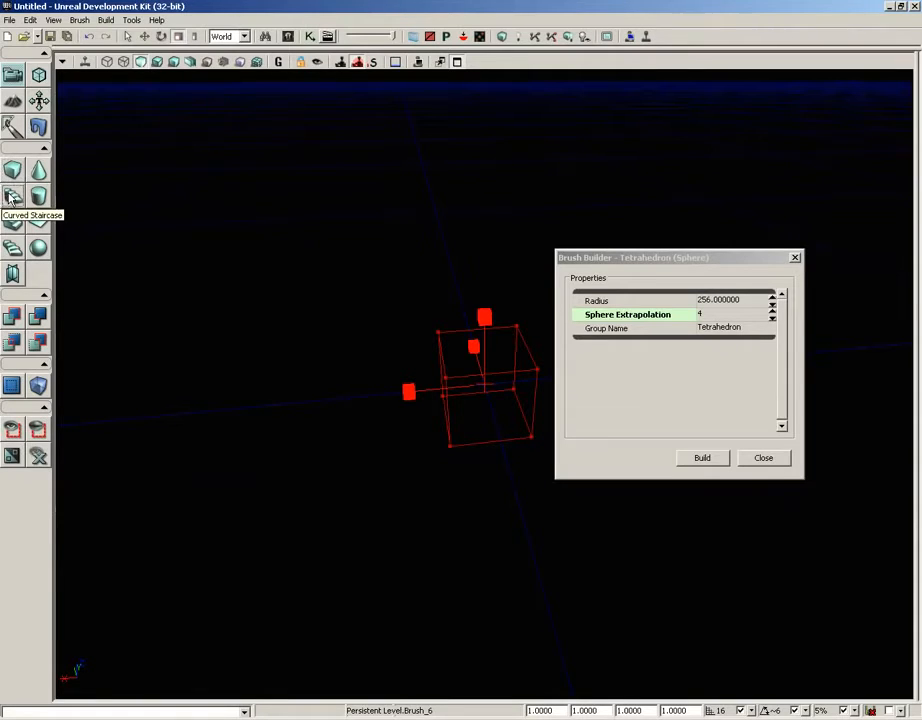
pyautogui.click(11, 197)
pyautogui.moveTo(282, 257)
pyautogui.mouseDown()
pyautogui.moveTo(279, 249)
pyautogui.moveTo(340, 270)
pyautogui.moveTo(298, 214)
pyautogui.mouseUp()
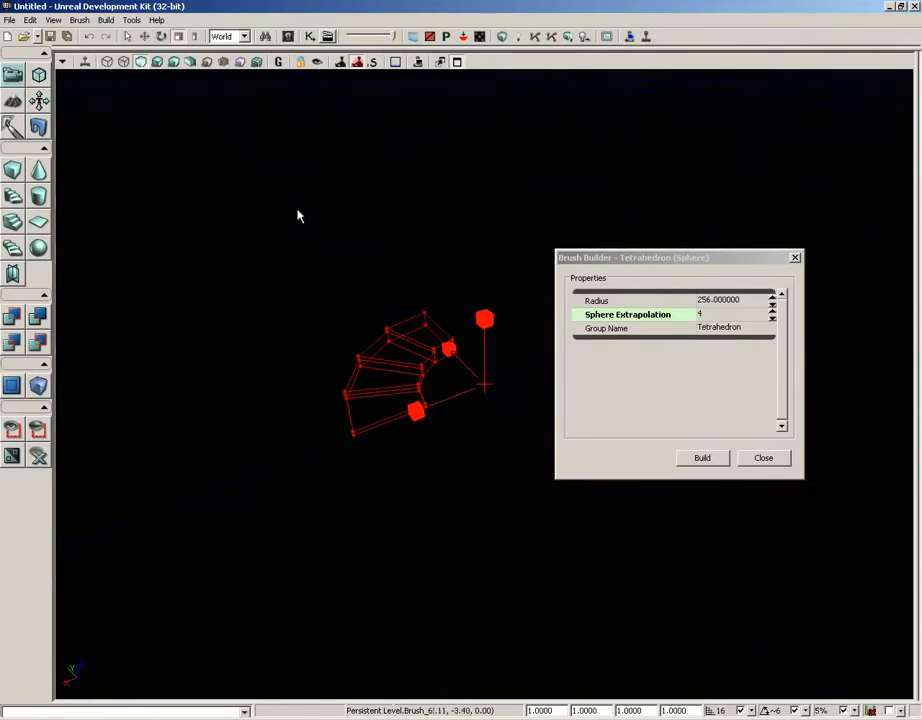
# Open the Curved Staircase builder properties and close the sphere builder dialog.
pyautogui.rightClick(11, 197)
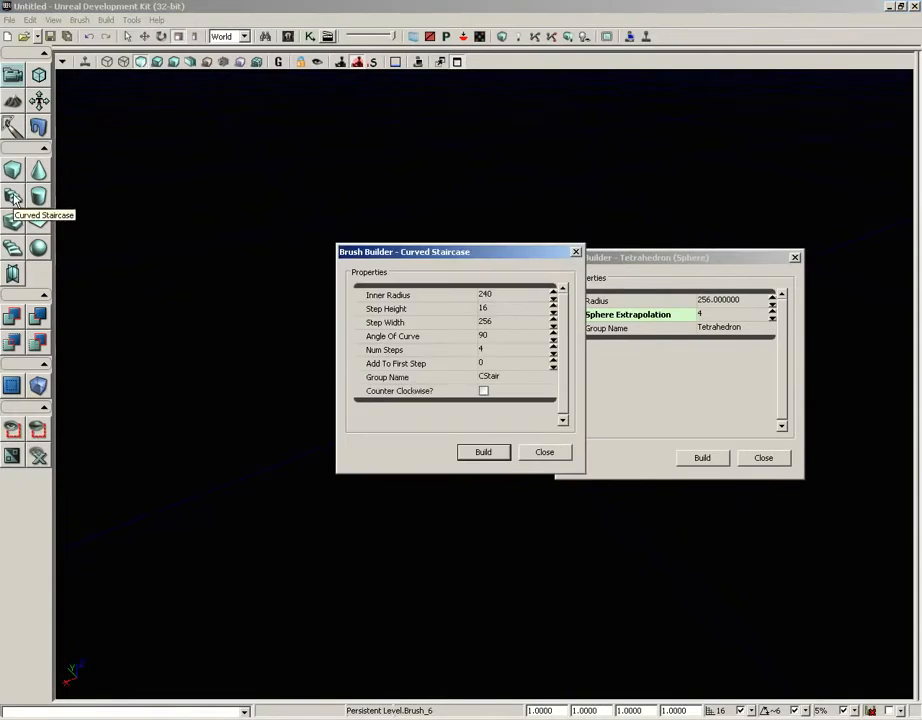
pyautogui.click(795, 257)
pyautogui.moveTo(525, 253); pyautogui.dragTo(801, 247)
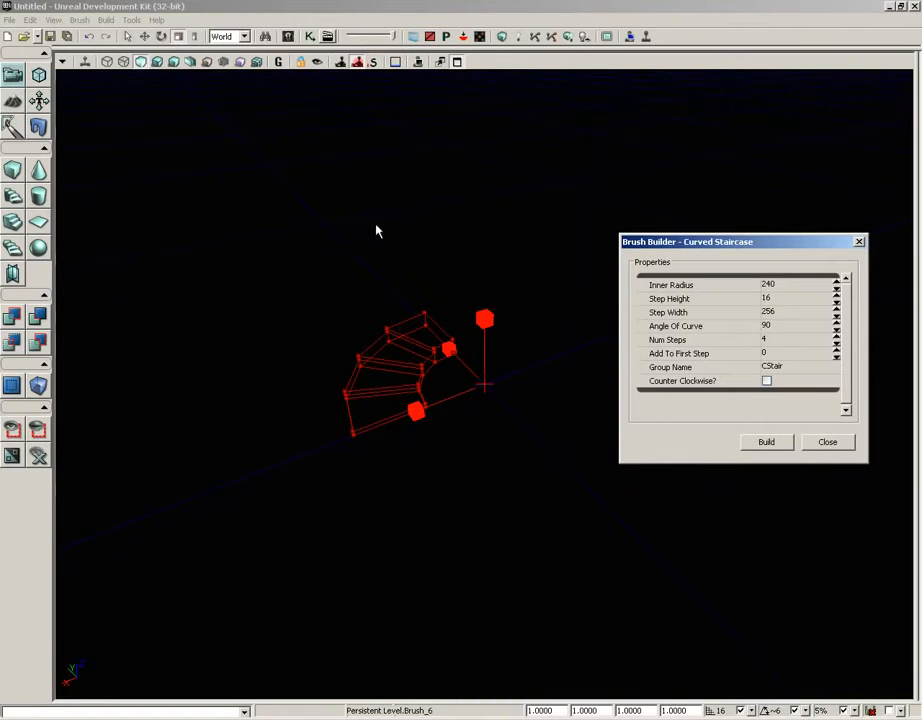
pyautogui.moveTo(376, 225); pyautogui.dragTo(445, 146, button='right')
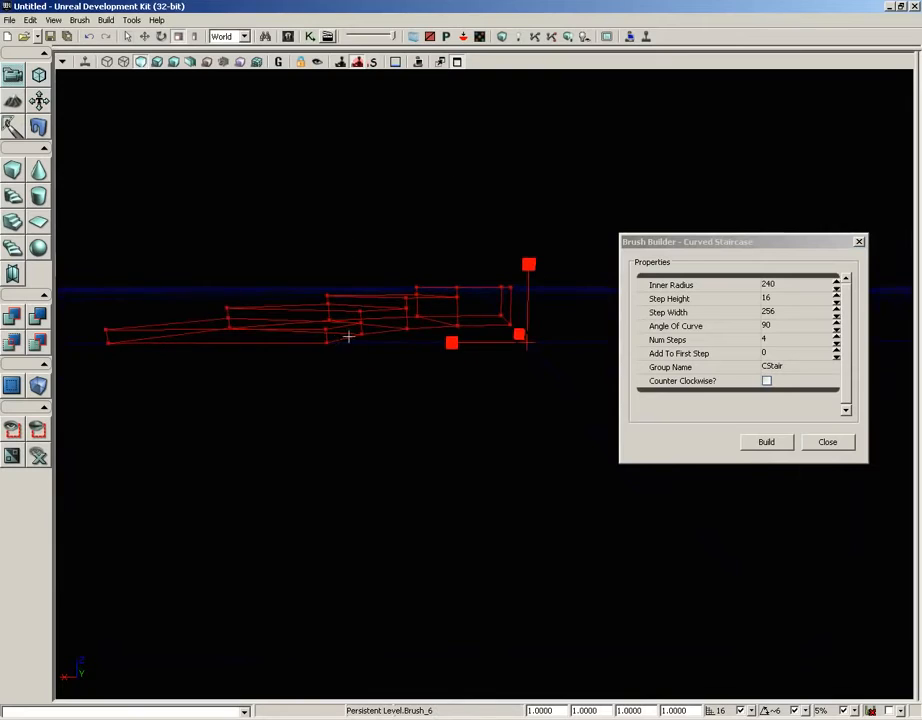
# Switch the builder brush to the Spiral Staircase shape and close the Curved Staircase dialog.
pyautogui.click(12, 248)
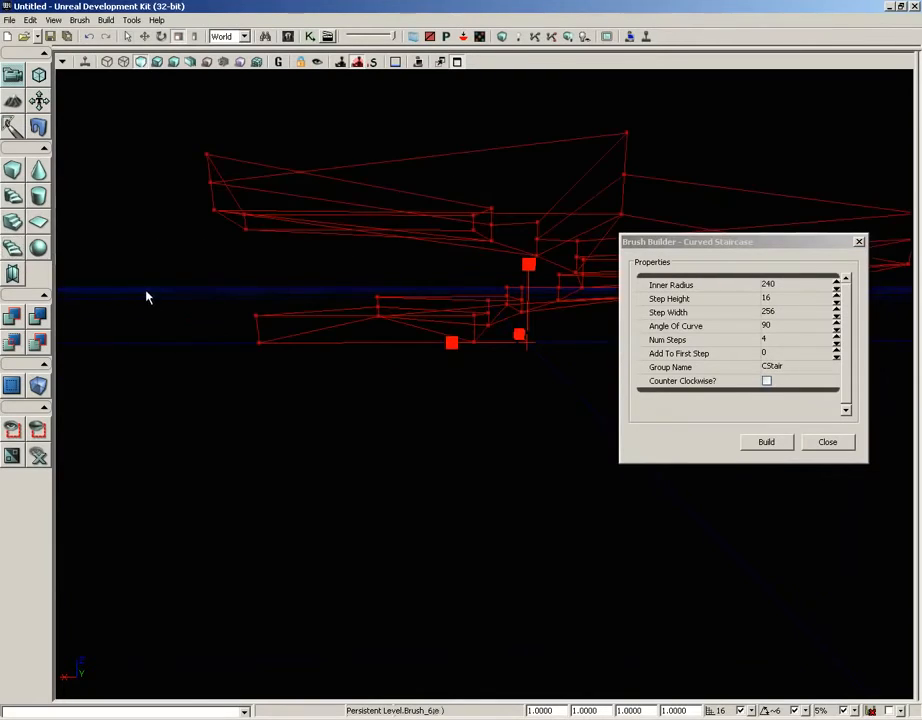
pyautogui.moveTo(146, 296); pyautogui.dragTo(204, 245)
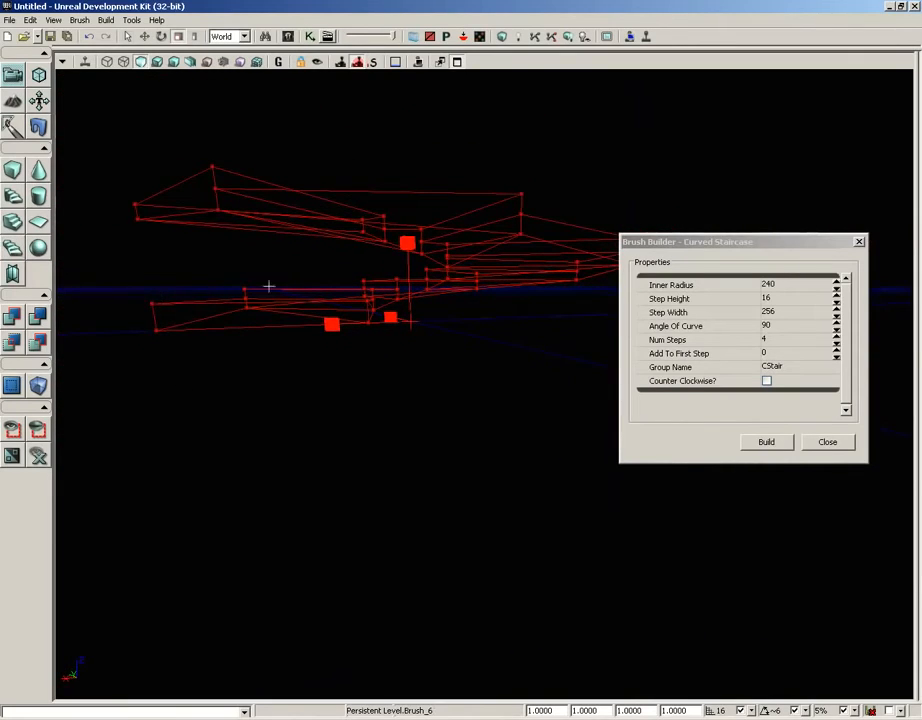
pyautogui.click(858, 242)
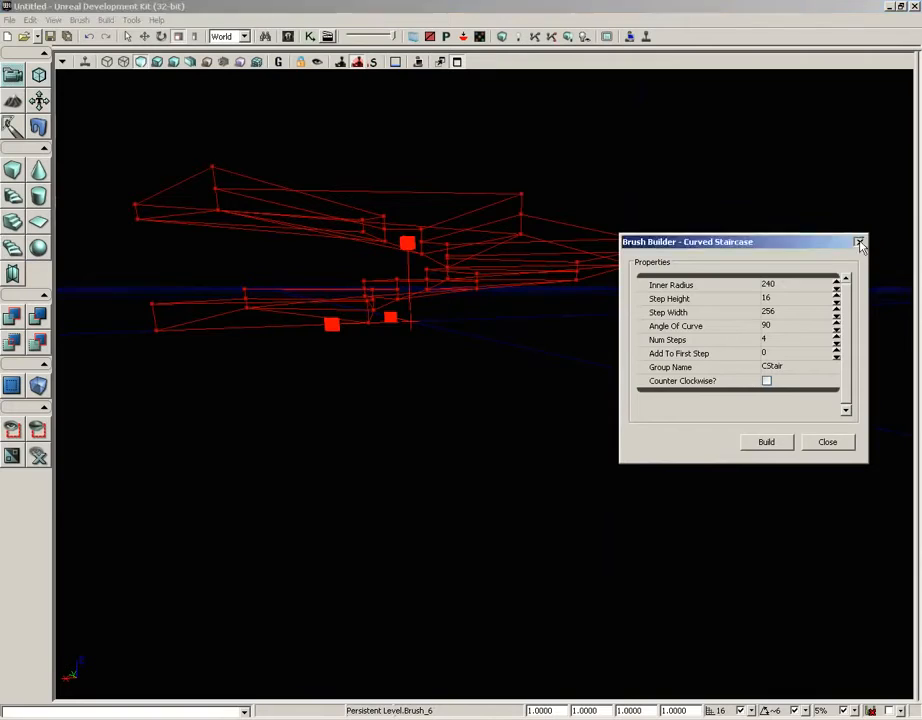
pyautogui.click(858, 242)
# Open the Spiral Staircase builder properties, review them, and close the dialog.
pyautogui.rightClick(13, 272)
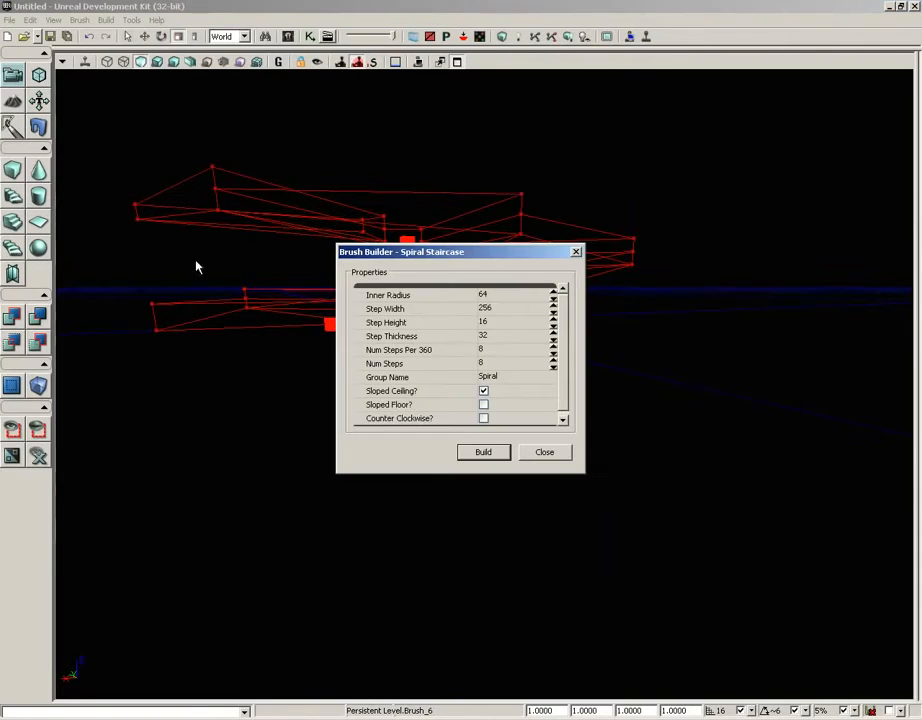
pyautogui.moveTo(430, 255); pyautogui.dragTo(790, 296)
pyautogui.moveTo(601, 358); pyautogui.dragTo(527, 387)
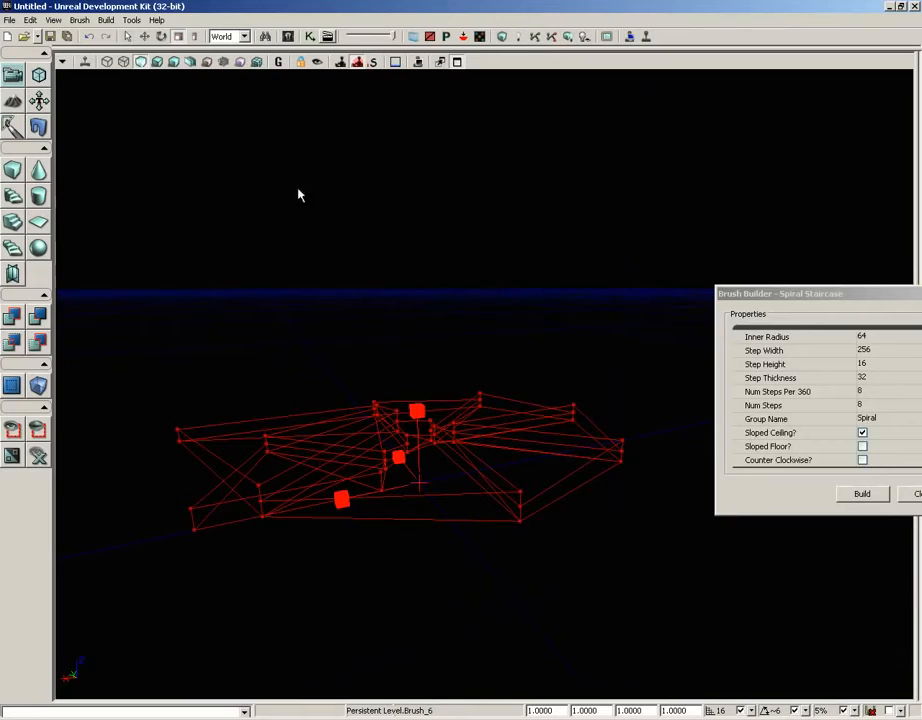
pyautogui.moveTo(735, 288); pyautogui.dragTo(698, 240)
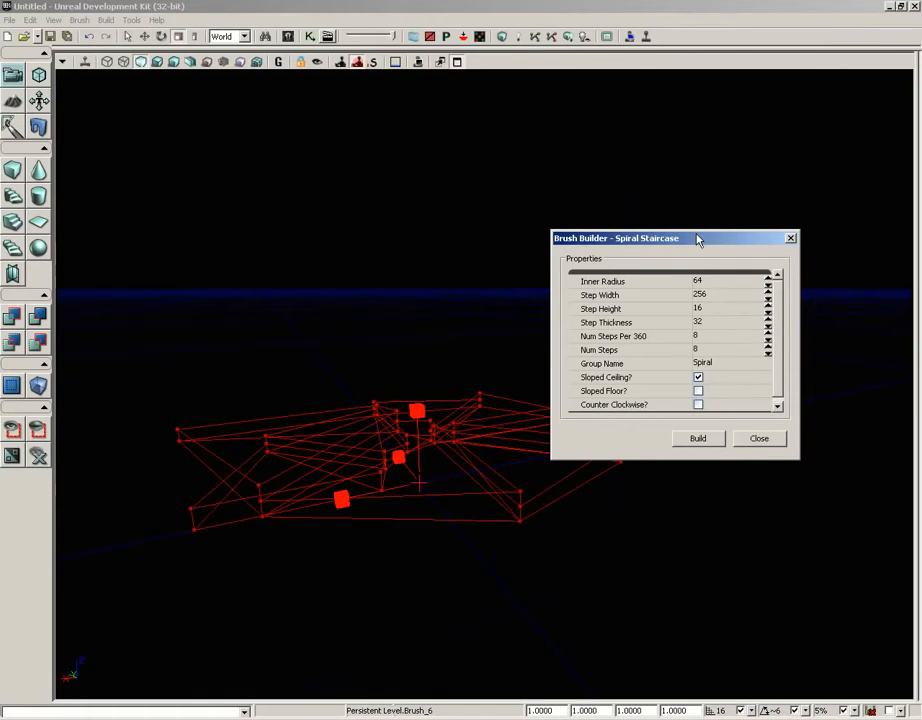
pyautogui.click(790, 239)
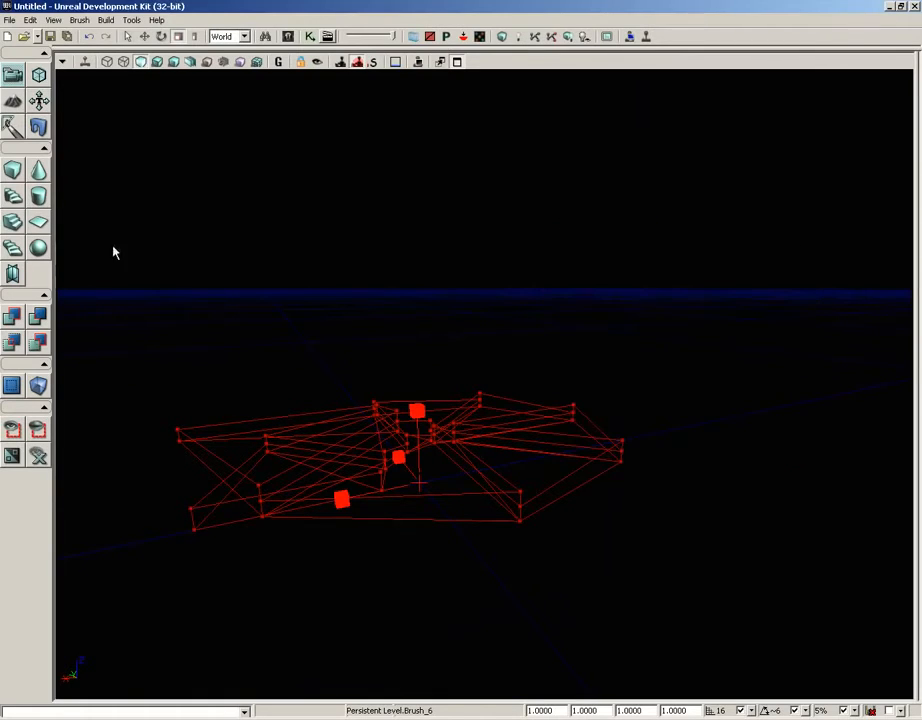
# Open the Cards builder properties, switch the builder brush to Cards, and close the dialog.
pyautogui.rightClick(14, 273)
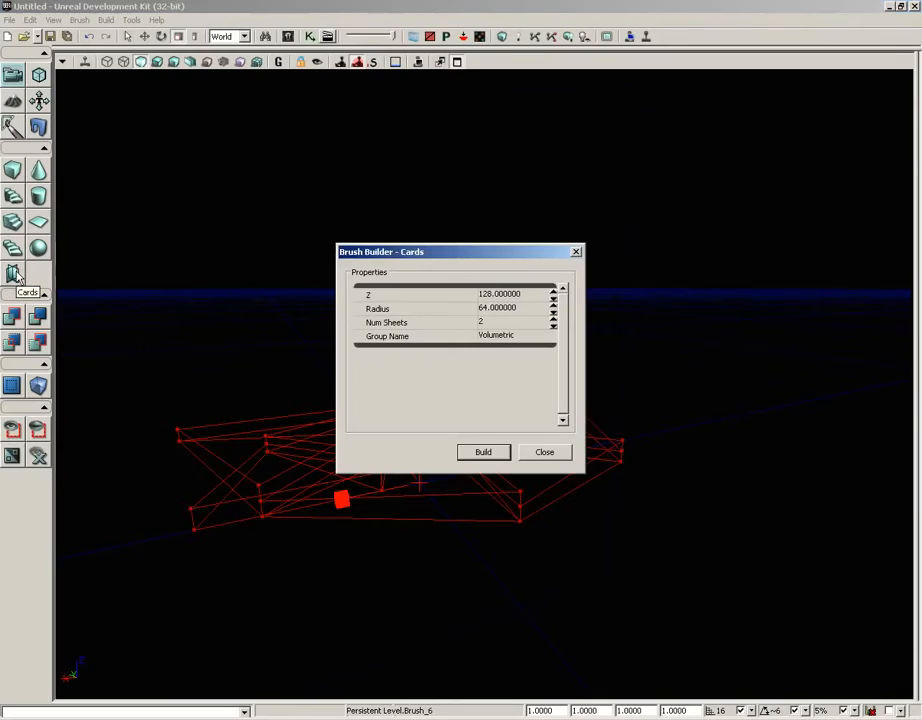
pyautogui.moveTo(486, 252); pyautogui.dragTo(774, 267)
pyautogui.click(12, 275)
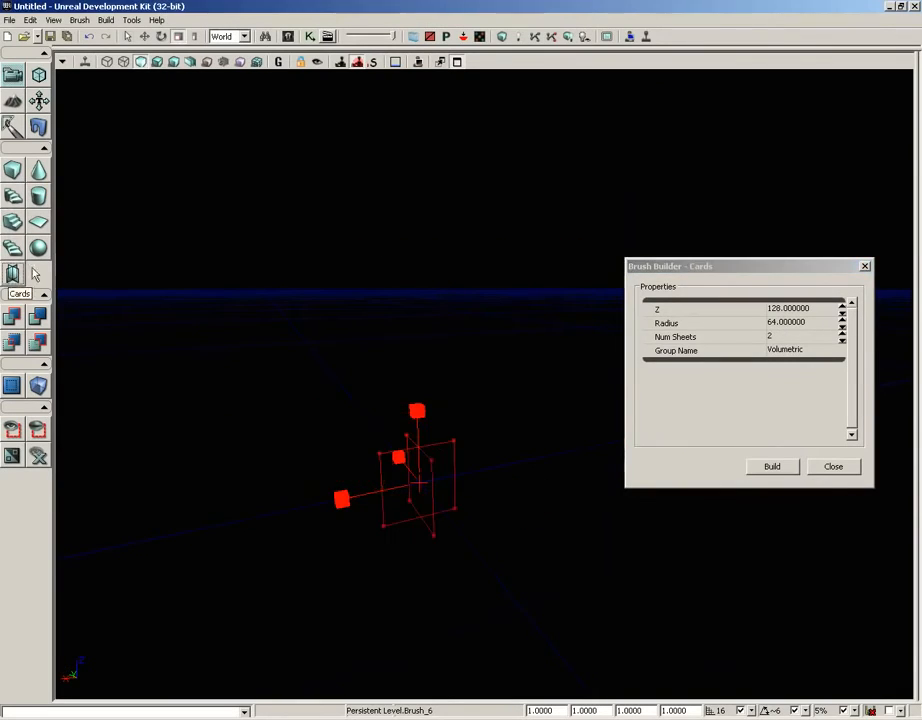
pyautogui.moveTo(277, 249); pyautogui.dragTo(344, 383)
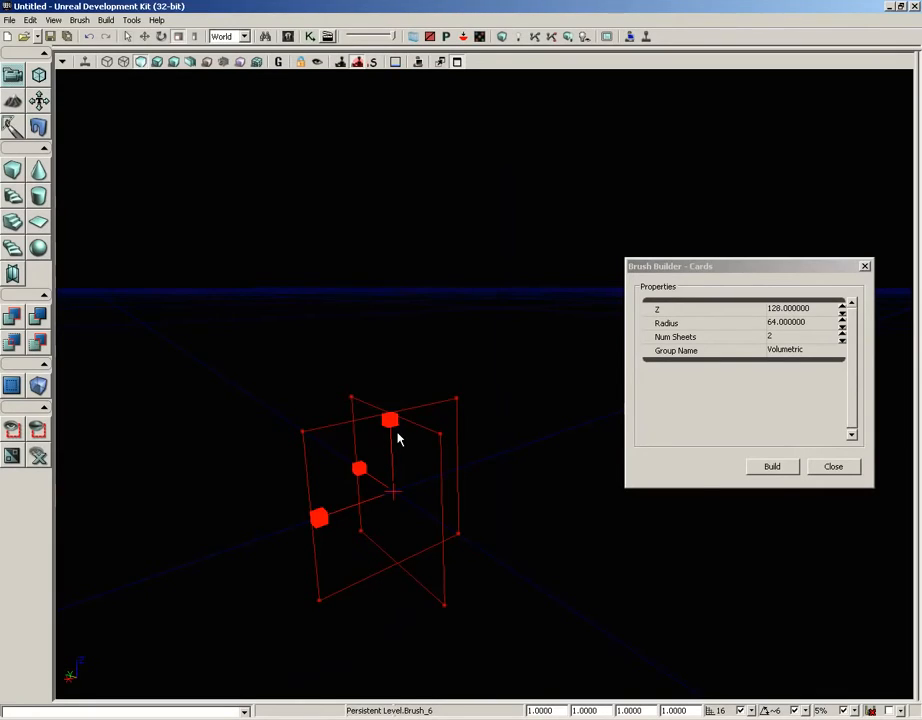
pyautogui.click(835, 468)
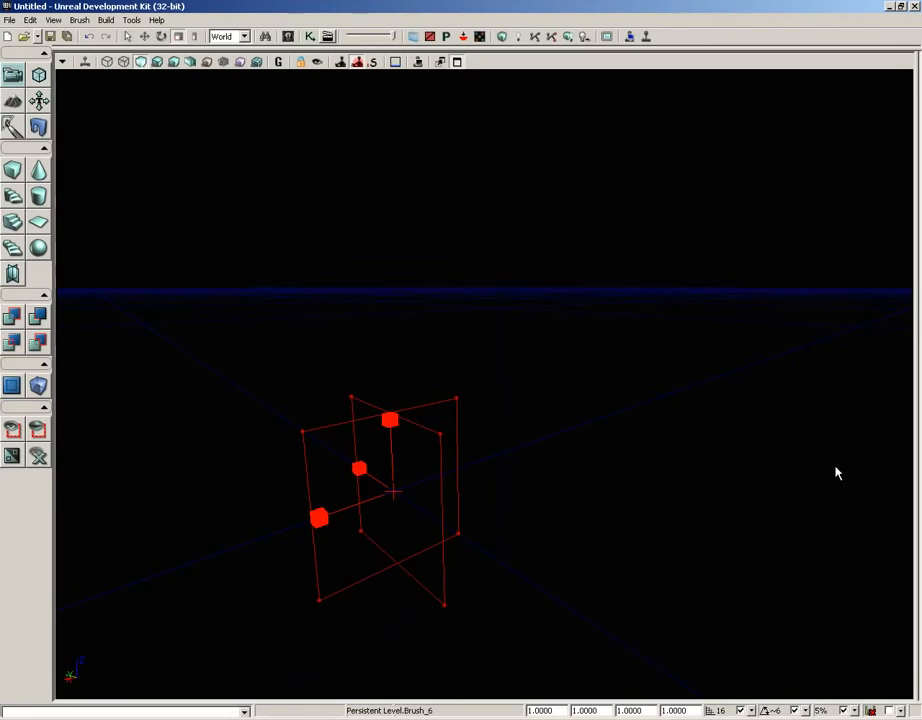
# Switch the builder brush back to the Cube shape.
pyautogui.click(13, 172)
pyautogui.moveTo(416, 264); pyautogui.dragTo(408, 357)
pyautogui.moveTo(435, 256); pyautogui.dragTo(399, 223, button='right')
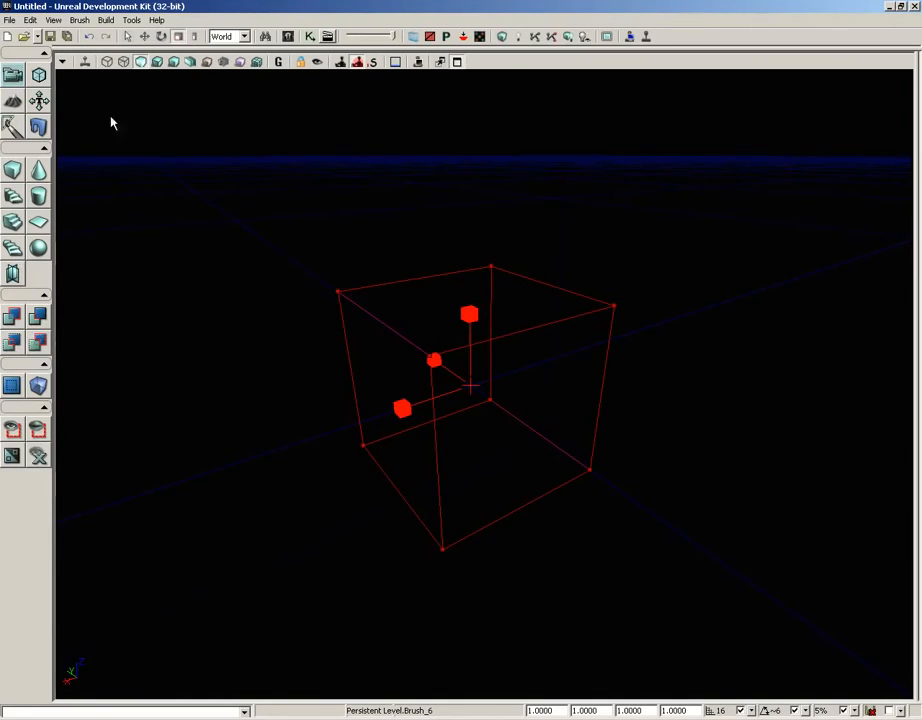
# Open the Brush menu to view the CSG operations, then dismiss the menus.
pyautogui.click(78, 20)
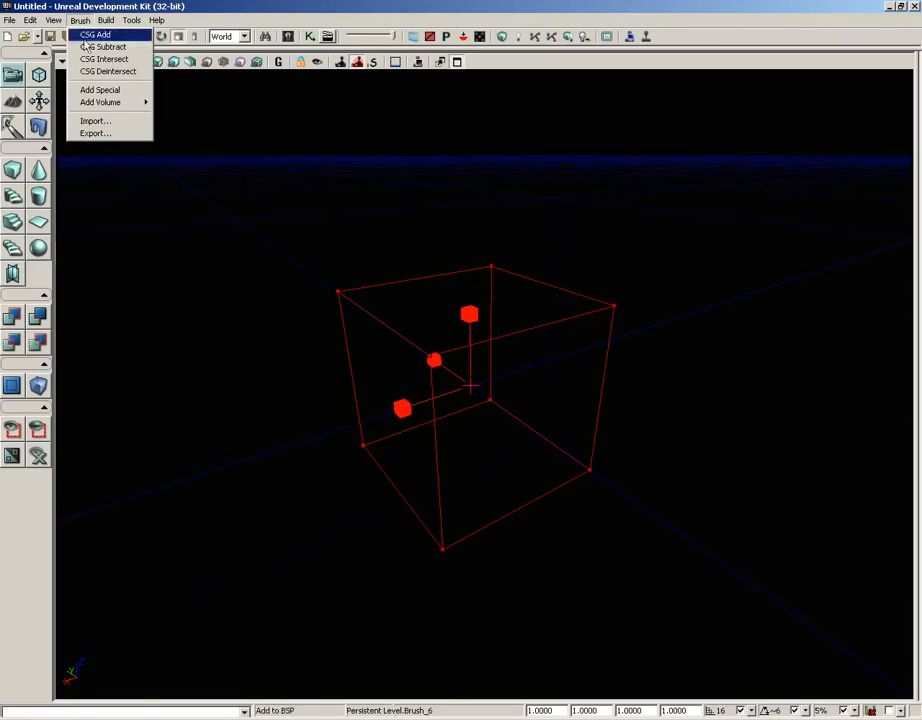
pyautogui.moveTo(170, 23)
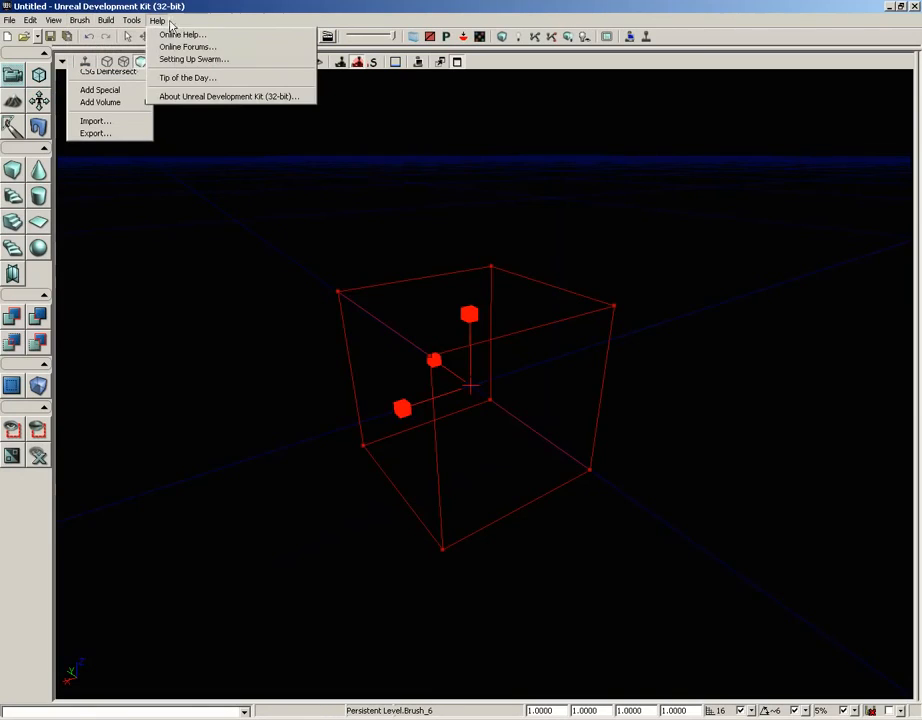
pyautogui.click(206, 7)
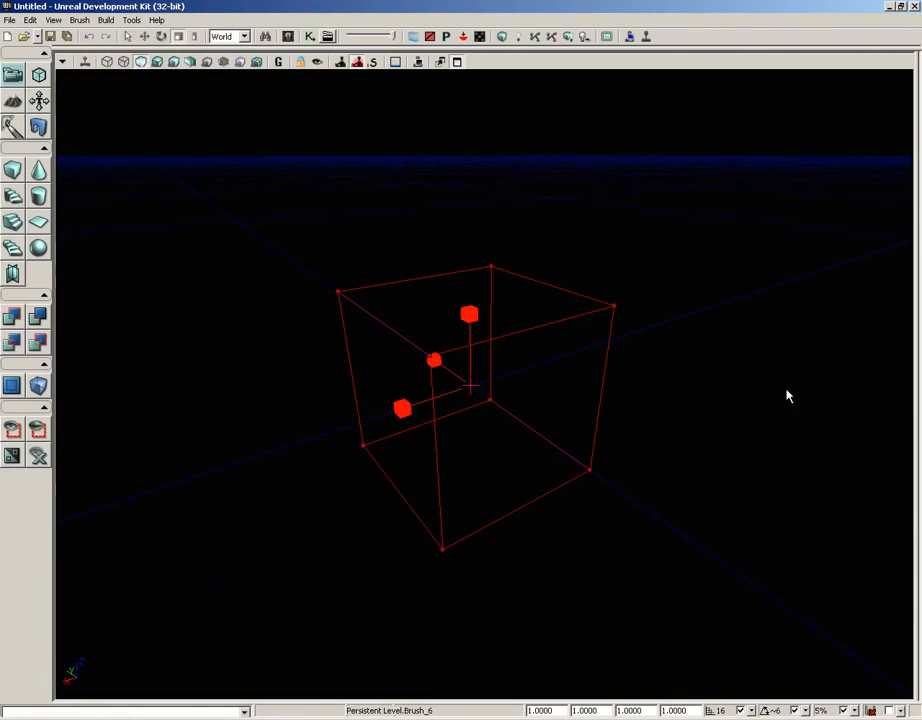